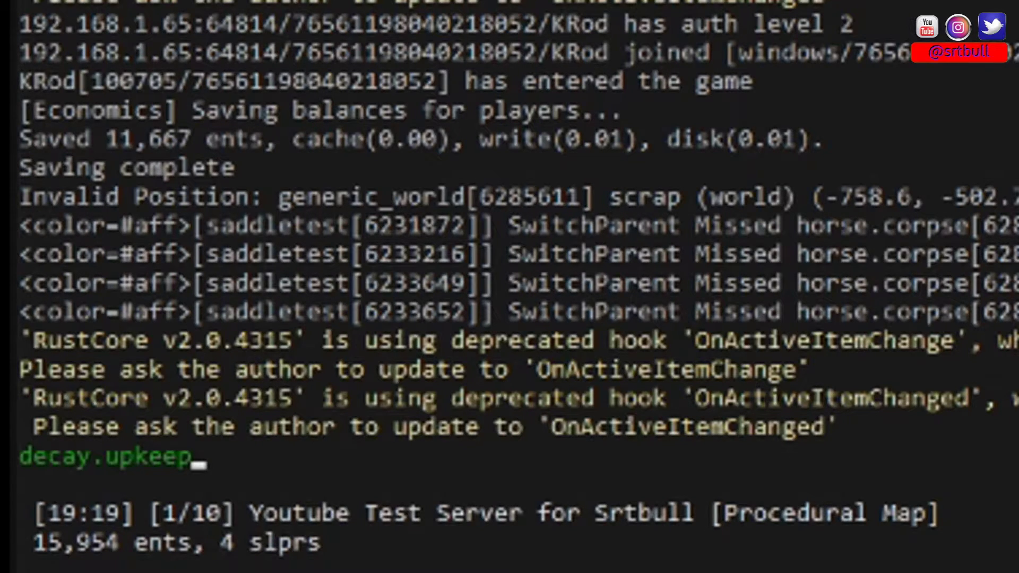
# - Check the current decay.upkeep value, then turn it on with decay.upkeep true
pyautogui.press('Return')
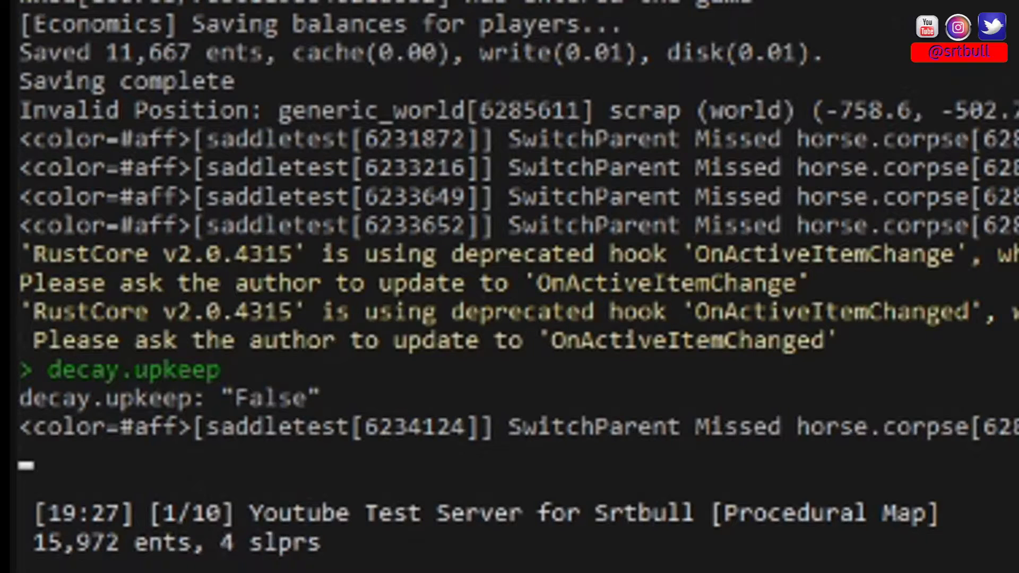
pyautogui.write('decay.upkeep true')
pyautogui.press('Return')
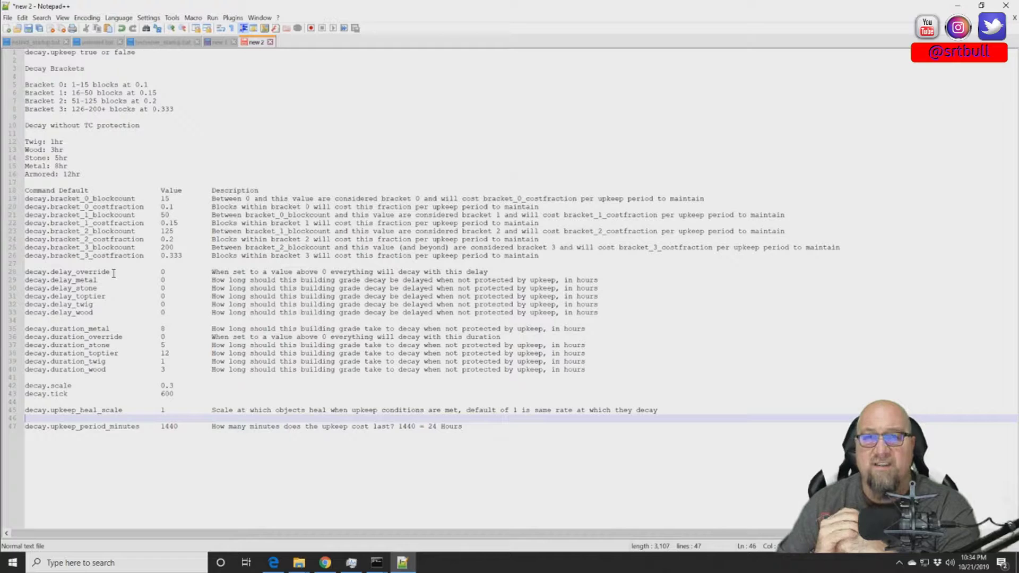
# - Highlight the unprotected decay times for Twig, Wood, Stone, Metal and Armored in the notes
pyautogui.moveTo(25, 125); pyautogui.dragTo(80, 174)
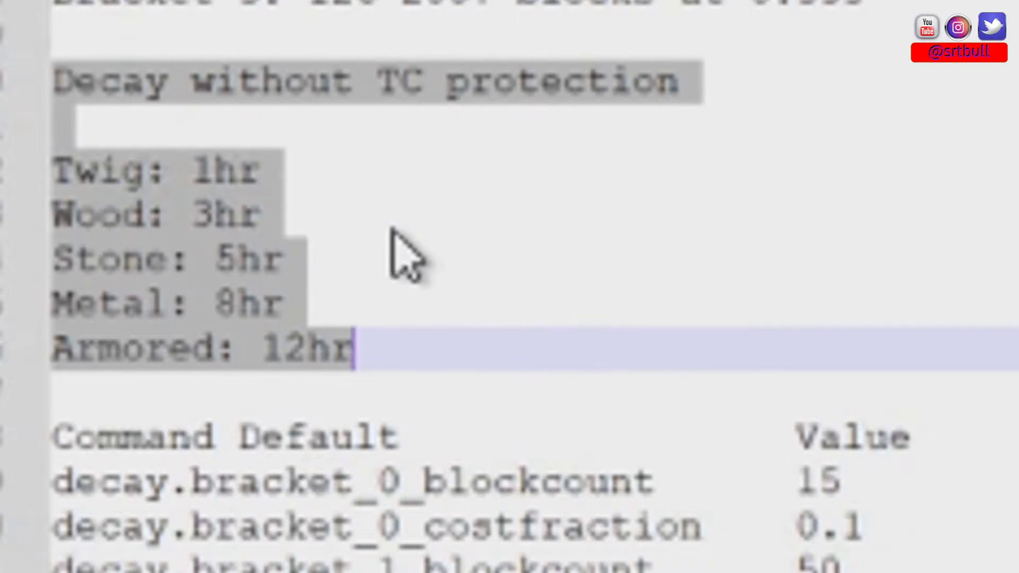
pyautogui.moveTo(275, 169); pyautogui.dragTo(64, 144)
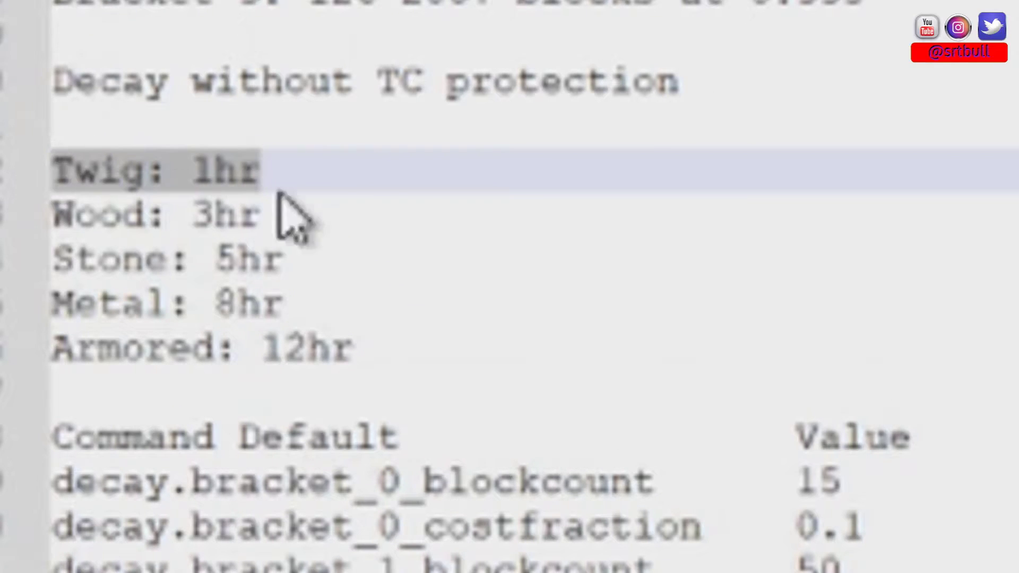
pyautogui.moveTo(264, 216); pyautogui.dragTo(52, 218)
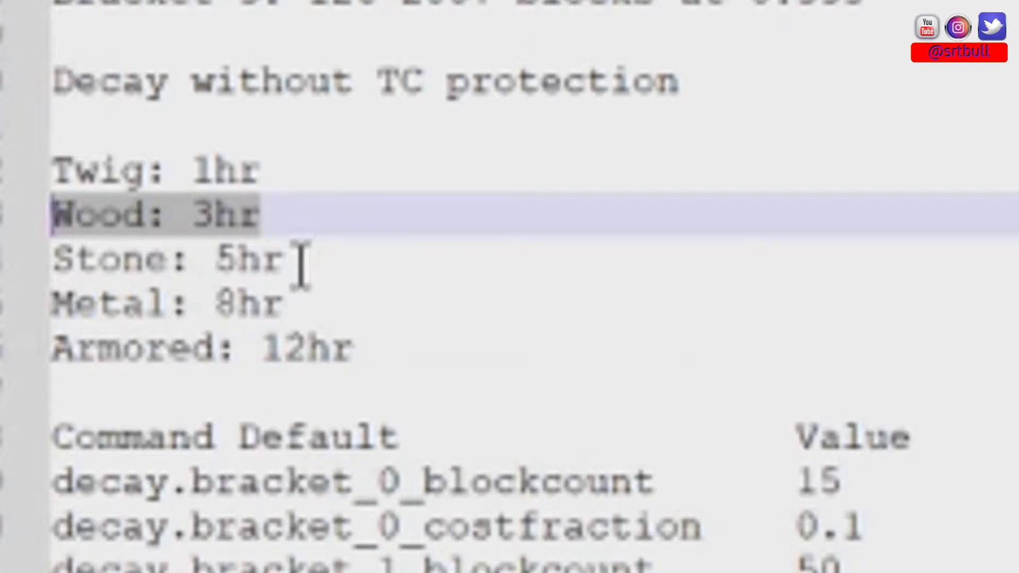
pyautogui.moveTo(287, 260); pyautogui.dragTo(52, 260)
pyautogui.moveTo(286, 303); pyautogui.dragTo(78, 304)
pyautogui.moveTo(379, 345); pyautogui.dragTo(77, 348)
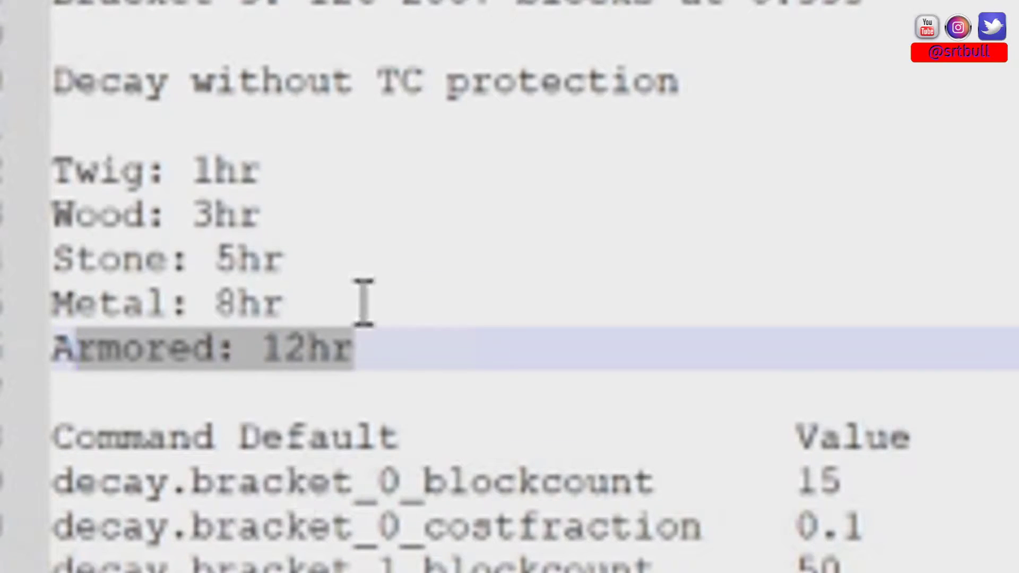
pyautogui.moveTo(382, 345); pyautogui.dragTo(27, 154)
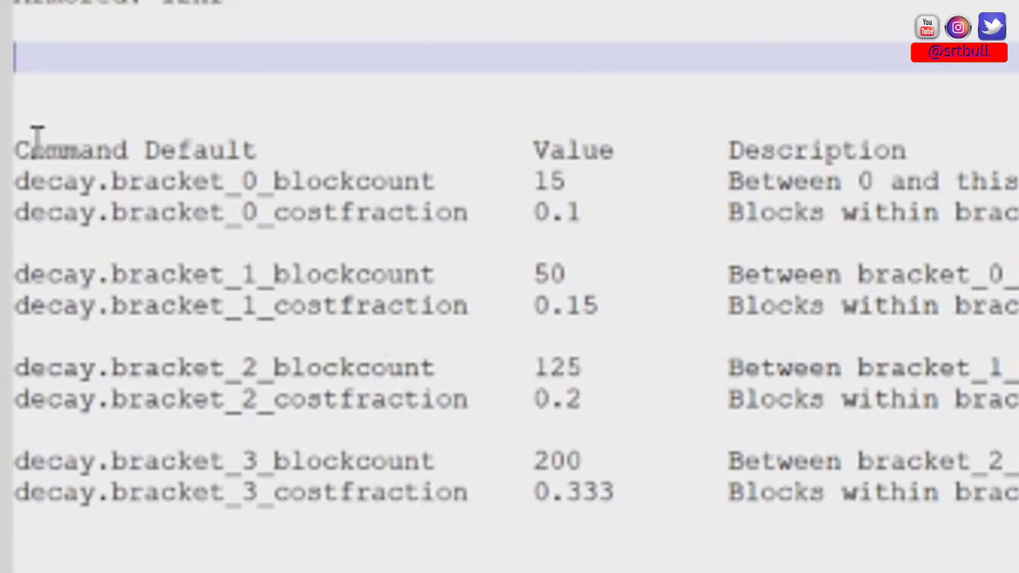
pyautogui.click(21, 139)
pyautogui.hotkey('shift', 'Down')
pyautogui.hotkey('shift', 'Down')
pyautogui.hotkey('shift', 'Down')
pyautogui.hotkey('shift', 'Down')
pyautogui.hotkey('shift', 'Down')
pyautogui.hotkey('shift', 'Down')
pyautogui.hotkey('shift', 'Down')
pyautogui.hotkey('shift', 'Down')
pyautogui.hotkey('shift', 'Down')
pyautogui.hotkey('shift', 'Down')
pyautogui.hotkey('shift', 'Down')
pyautogui.hotkey('shift', 'Down')
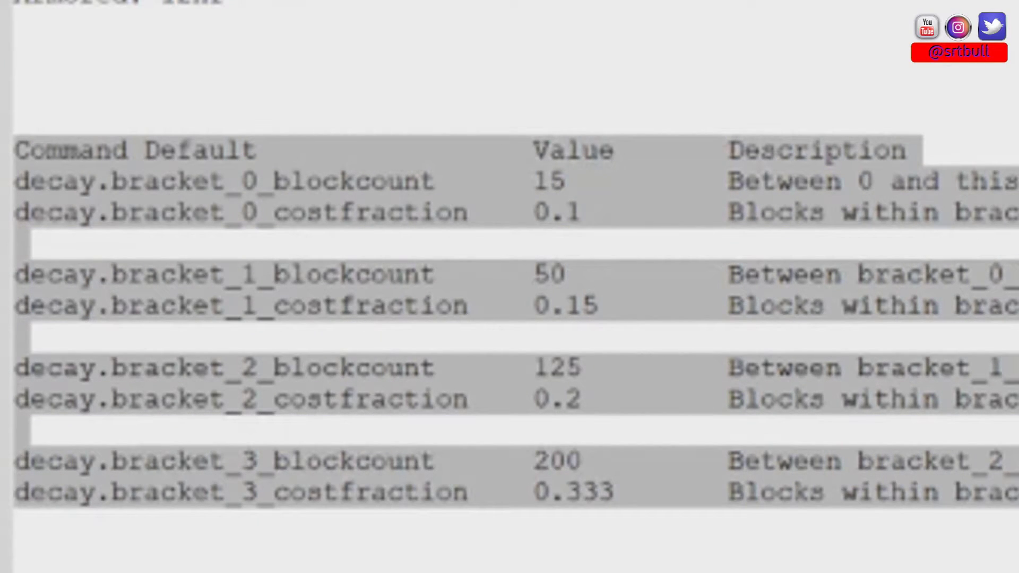
pyautogui.click(673, 27)
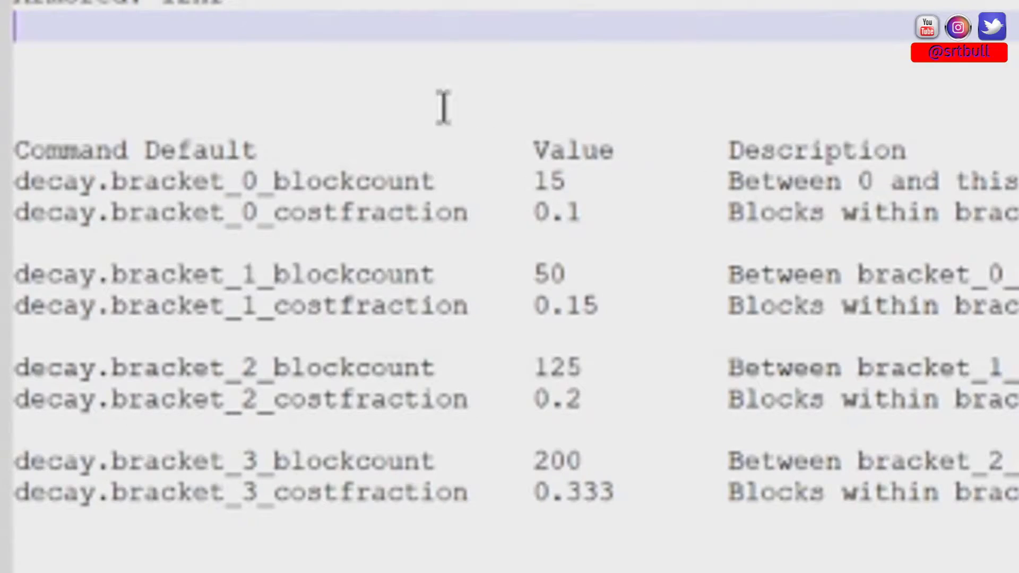
pyautogui.click(18, 150)
pyautogui.hotkey('shift', 'Down')
pyautogui.hotkey('shift', 'Down')
pyautogui.hotkey('shift', 'Down')
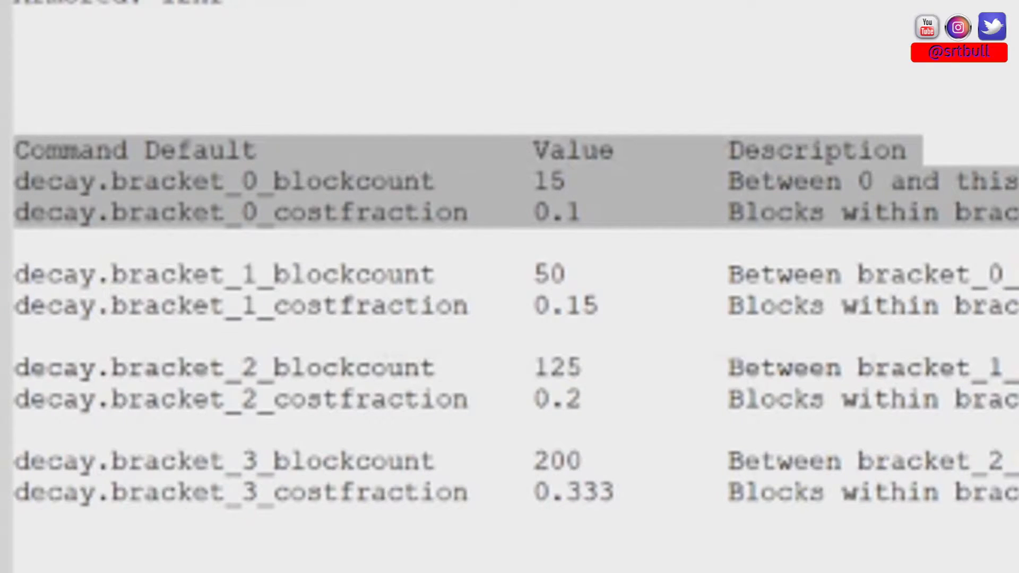
pyautogui.click(239, 90)
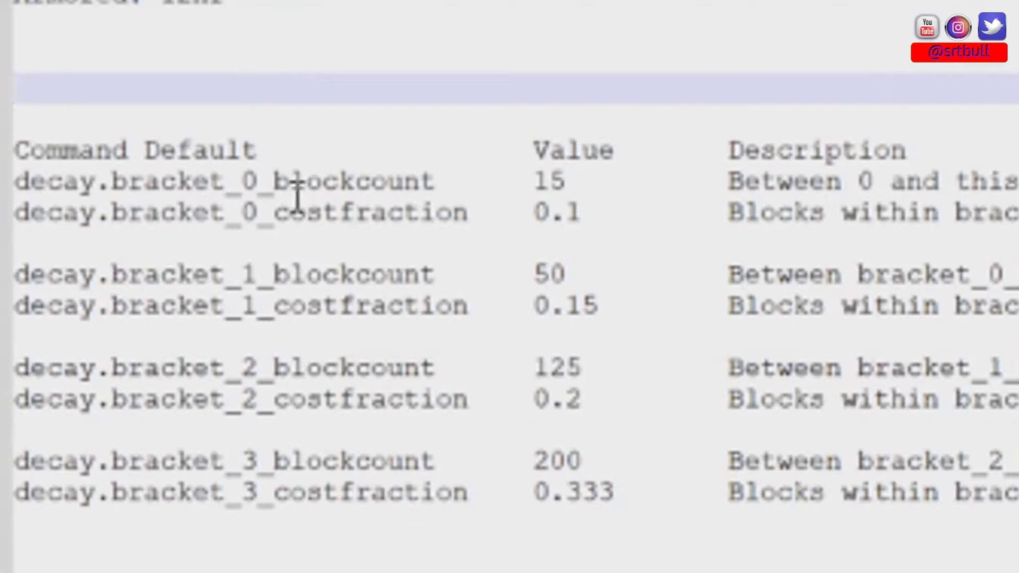
pyautogui.moveTo(114, 184); pyautogui.dragTo(251, 191)
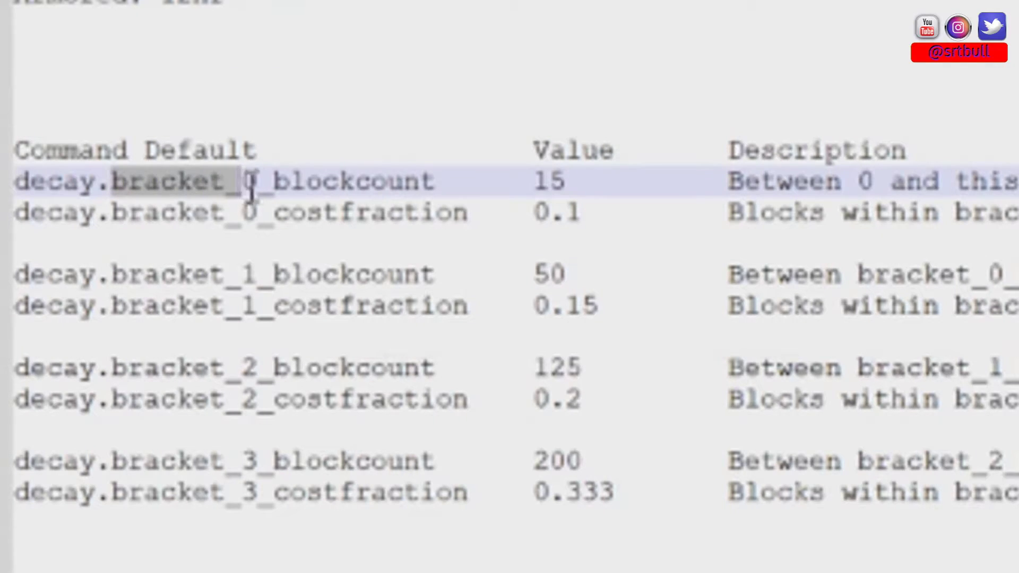
pyautogui.moveTo(534, 183); pyautogui.dragTo(598, 186)
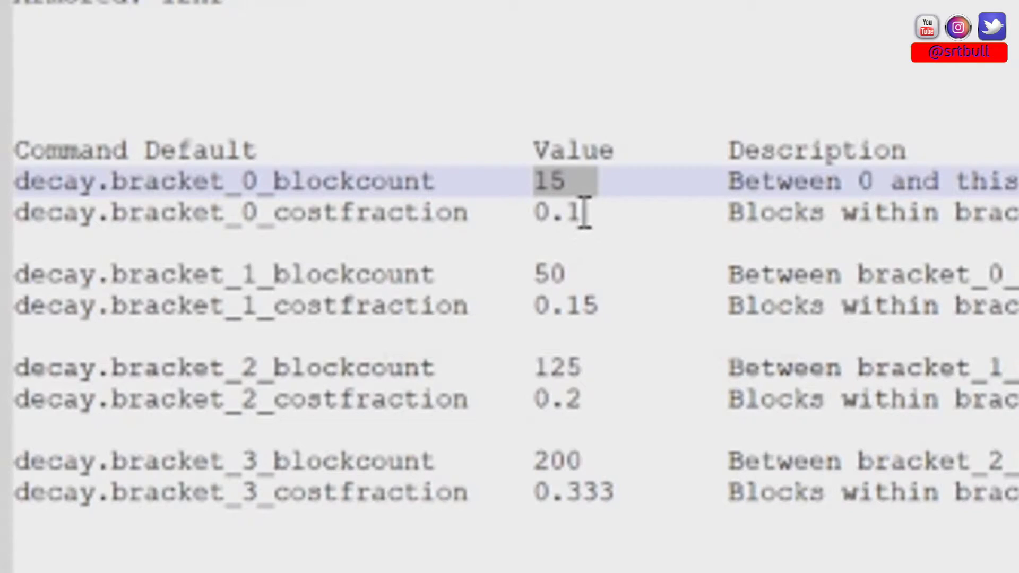
pyautogui.moveTo(582, 212); pyautogui.dragTo(516, 193)
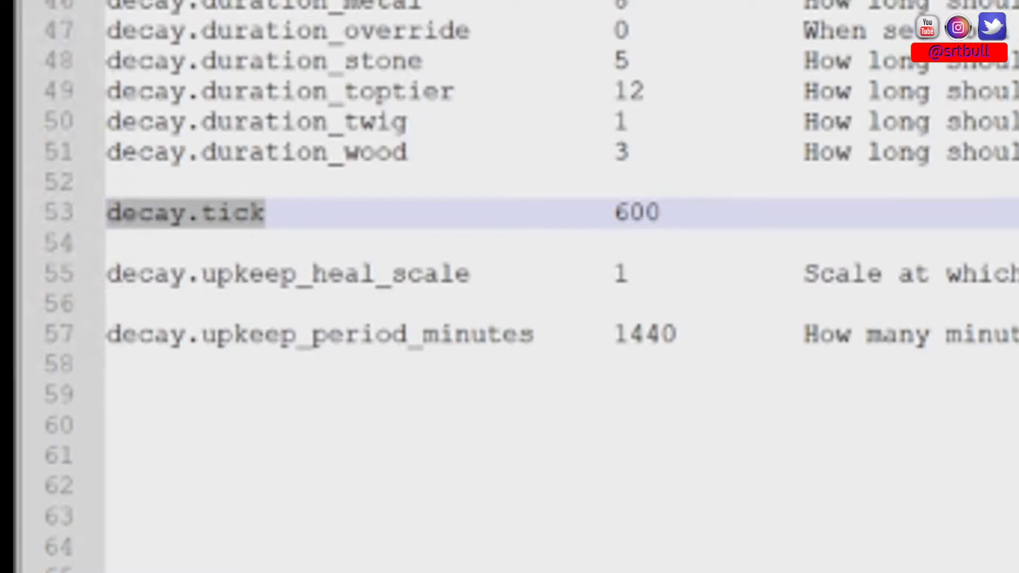
# - Select the decay.upkeep_period_minutes command name in the decay notes
pyautogui.doubleClick(68, 296)
pyautogui.hotkey('ctrl', 'c')
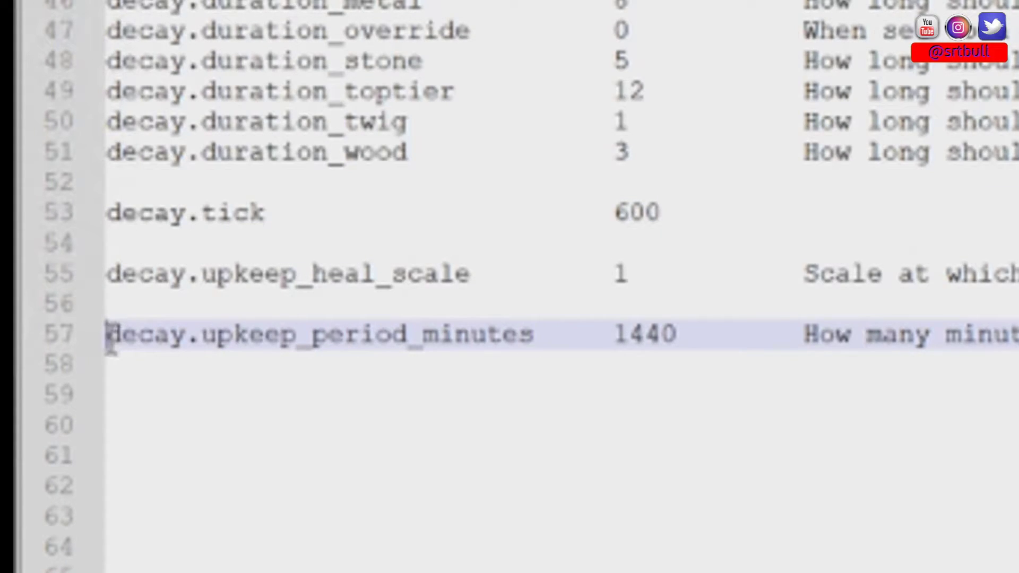
pyautogui.moveTo(107, 335); pyautogui.dragTo(536, 343)
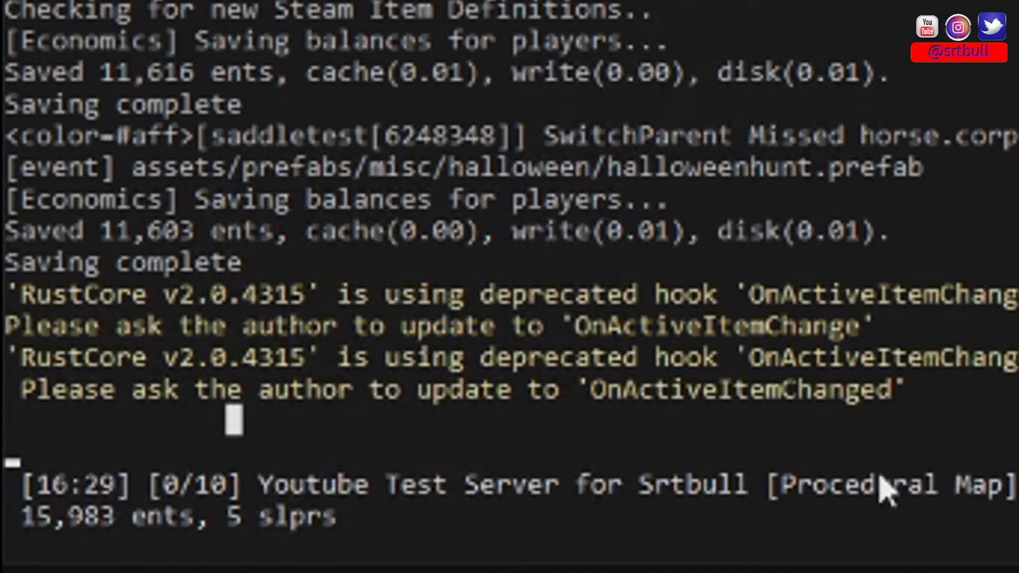
# - Paste decay.upkeep_period_minutes into the console and type 2160 after it
pyautogui.hotkey('ctrl', 'v')
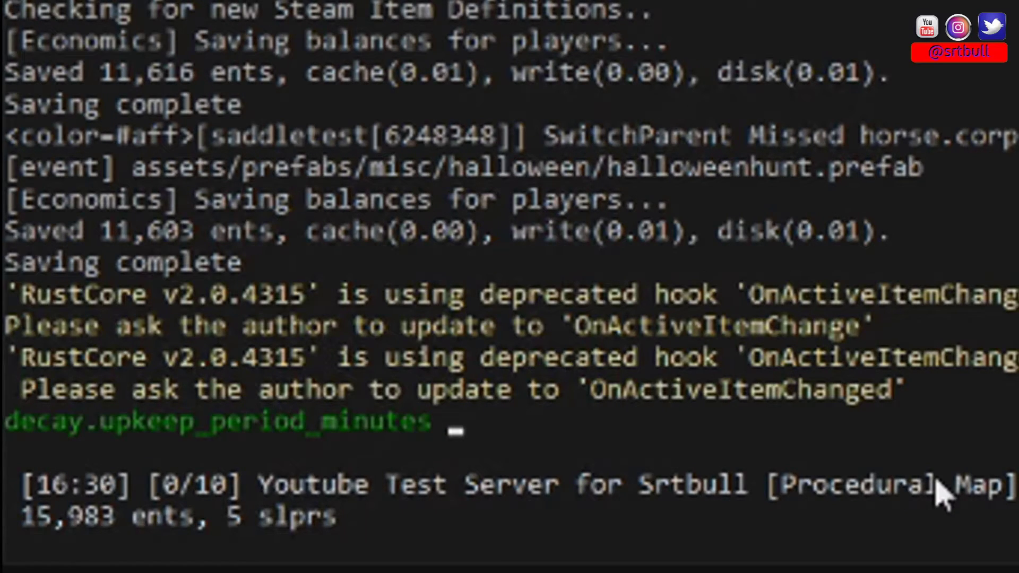
pyautogui.write('2160')
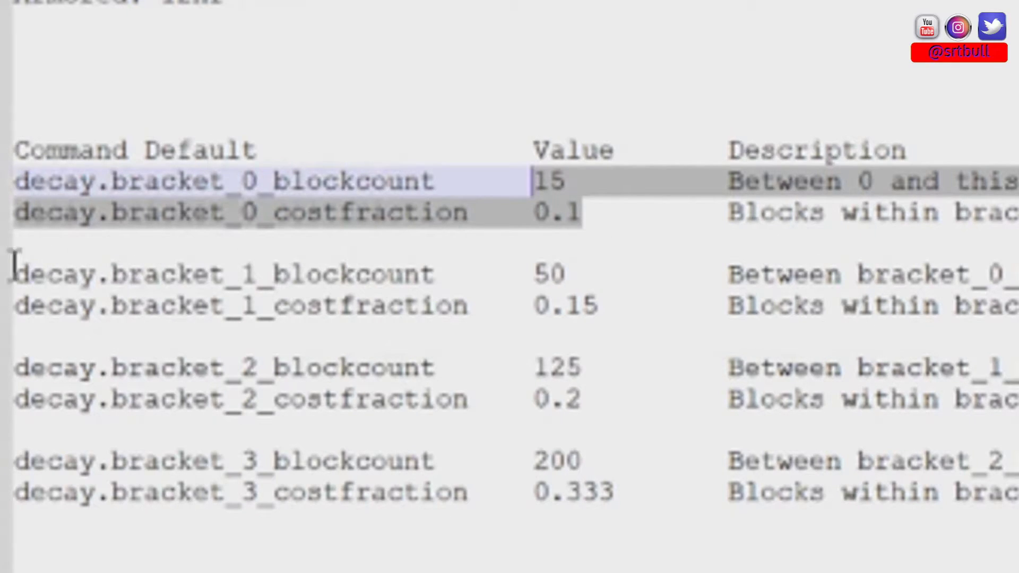
pyautogui.moveTo(17, 272); pyautogui.dragTo(667, 321)
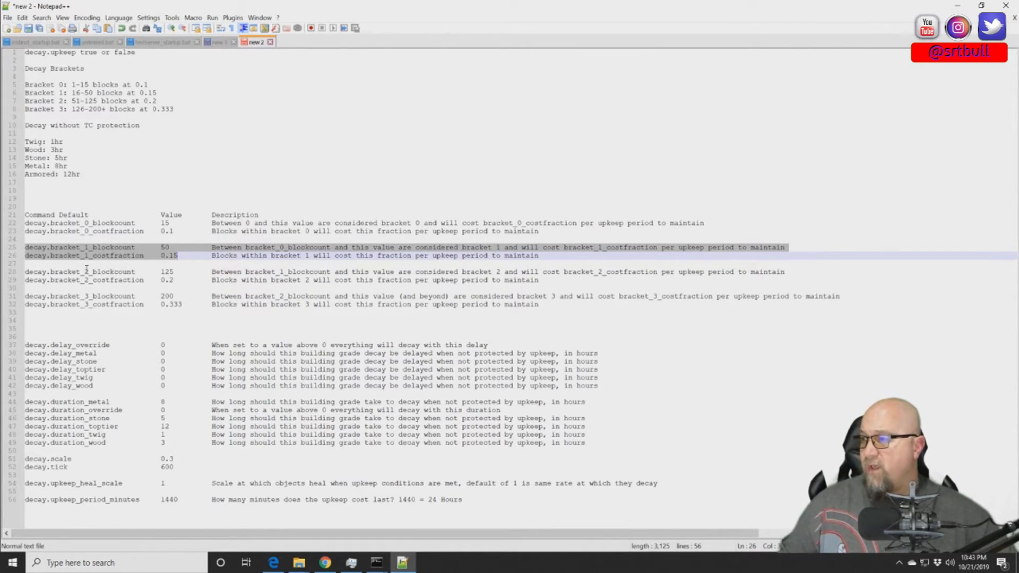
pyautogui.moveTo(25, 231); pyautogui.dragTo(144, 232)
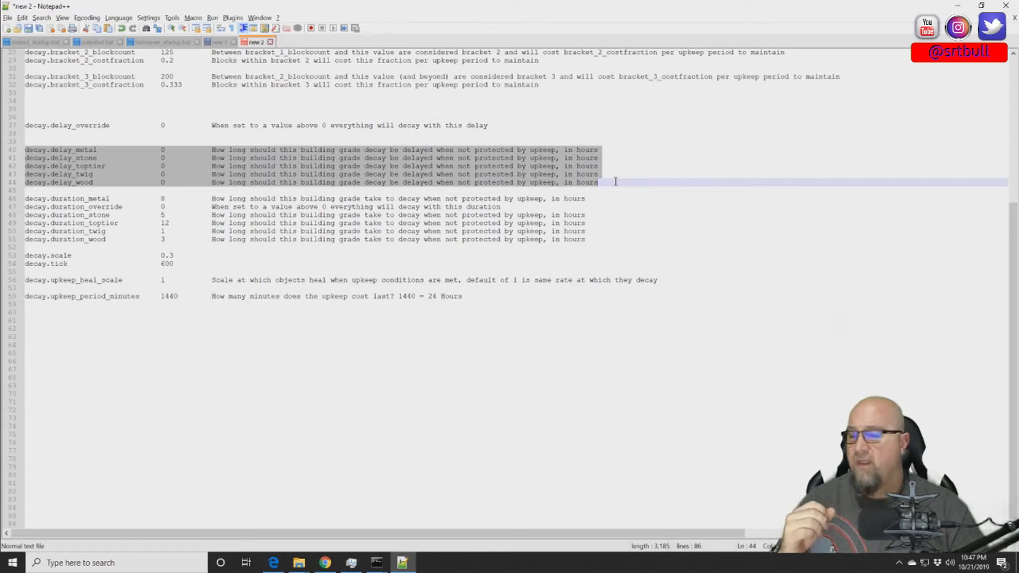
# - Clear the delay-lines selection and select the decay.delay_twig setting name
pyautogui.click(123, 166)
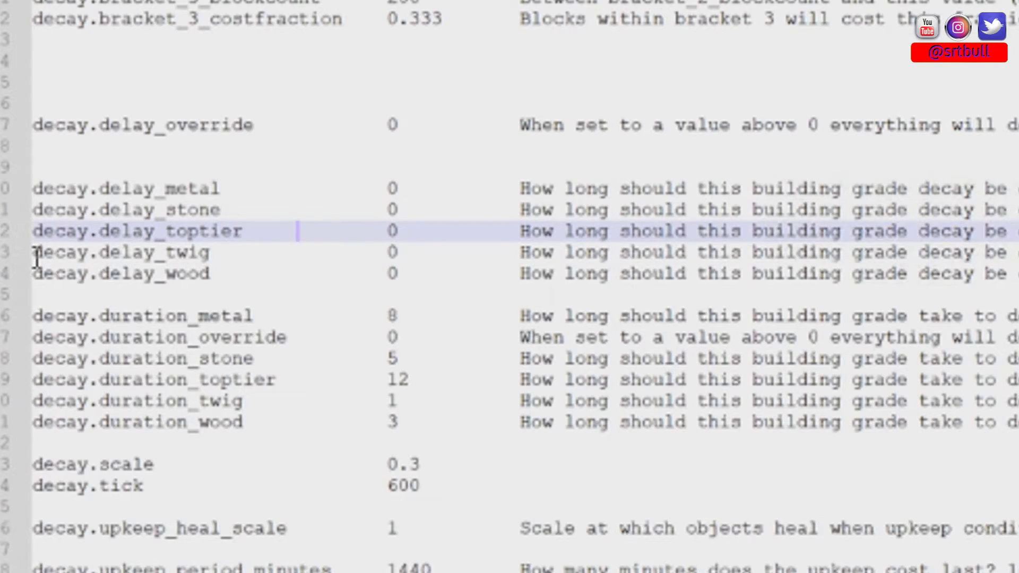
pyautogui.moveTo(32, 253); pyautogui.dragTo(207, 252)
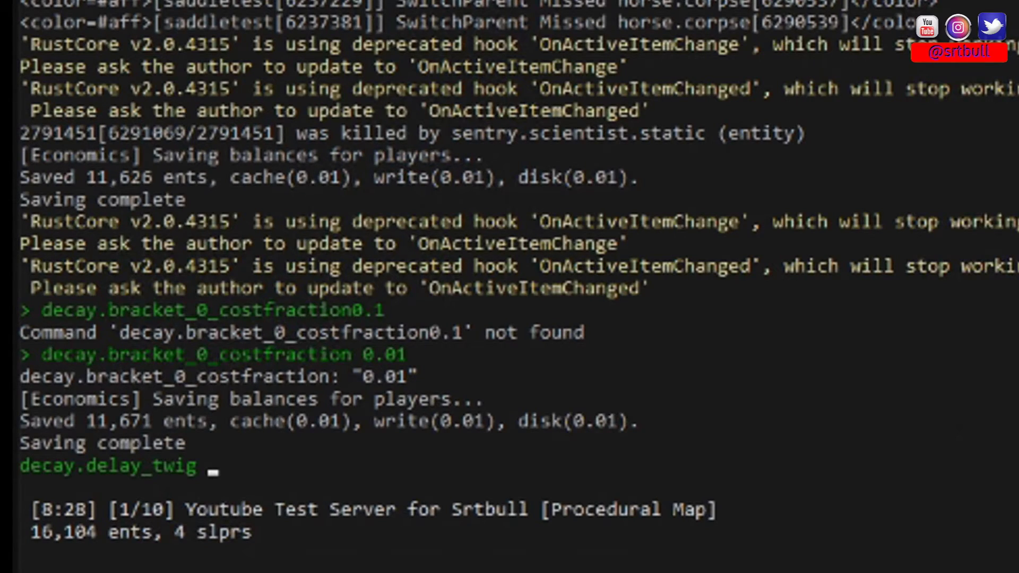
# - Set decay.delay_twig to 12 in the server console
pyautogui.write('12')
pyautogui.press('Return')
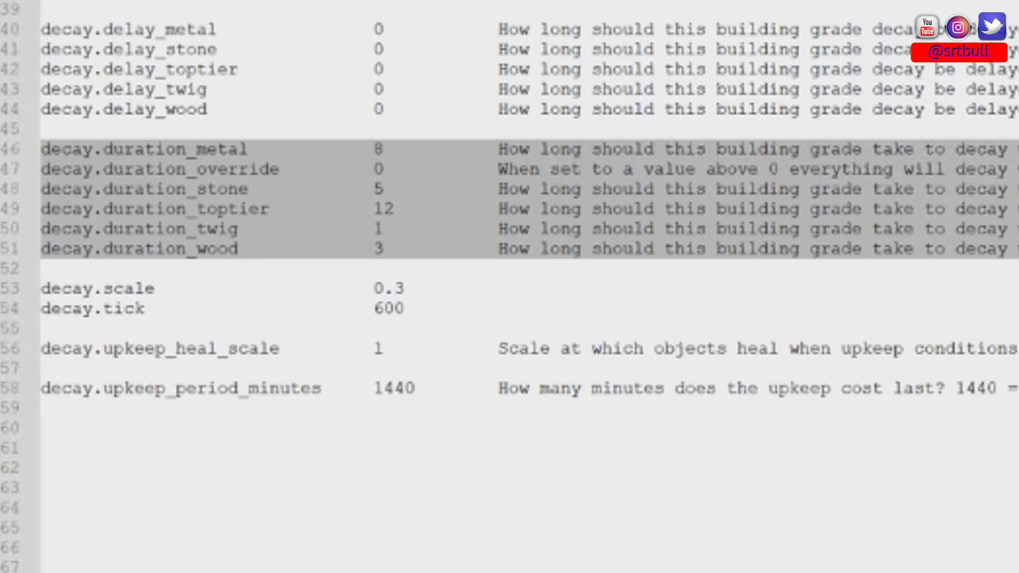
# - Highlight the metal 8, stone 5, toptier 12 and twig 1 durations, then select decay.duration_toptier
pyautogui.click(341, 150)
pyautogui.keyDown('shift'); pyautogui.click(391, 148); pyautogui.keyUp('shift')
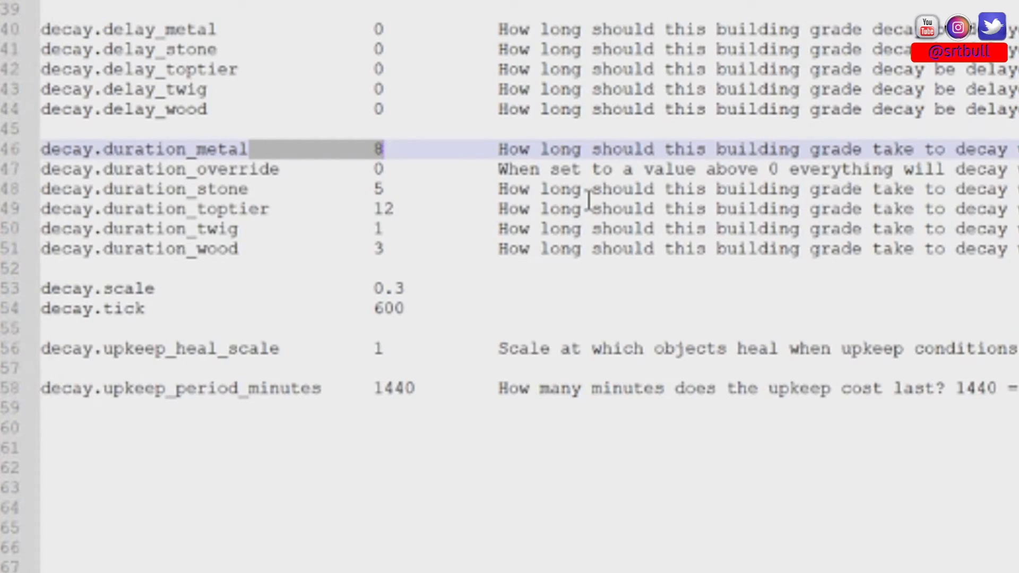
pyautogui.moveTo(364, 189); pyautogui.dragTo(389, 186)
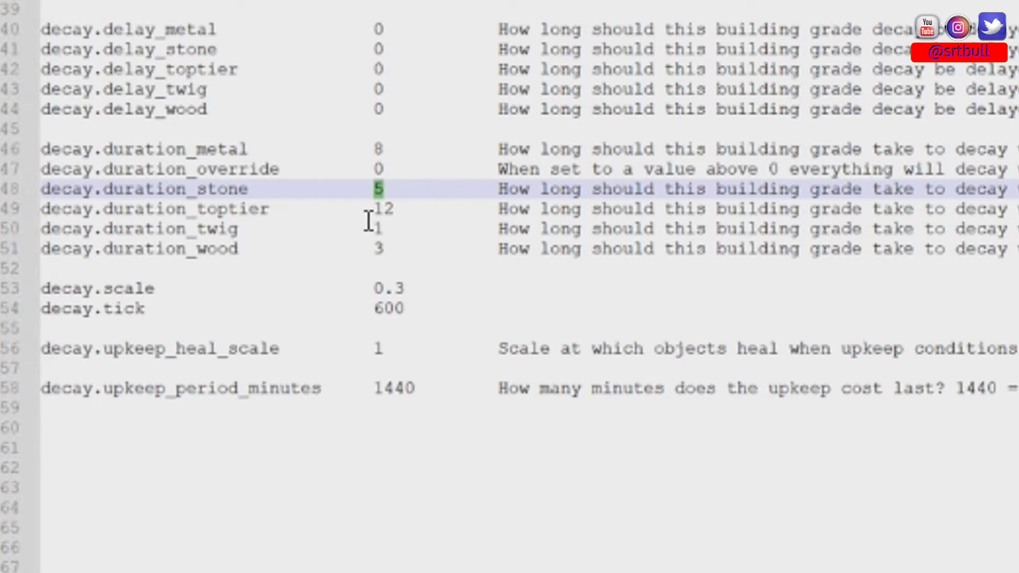
pyautogui.moveTo(372, 209); pyautogui.dragTo(416, 211)
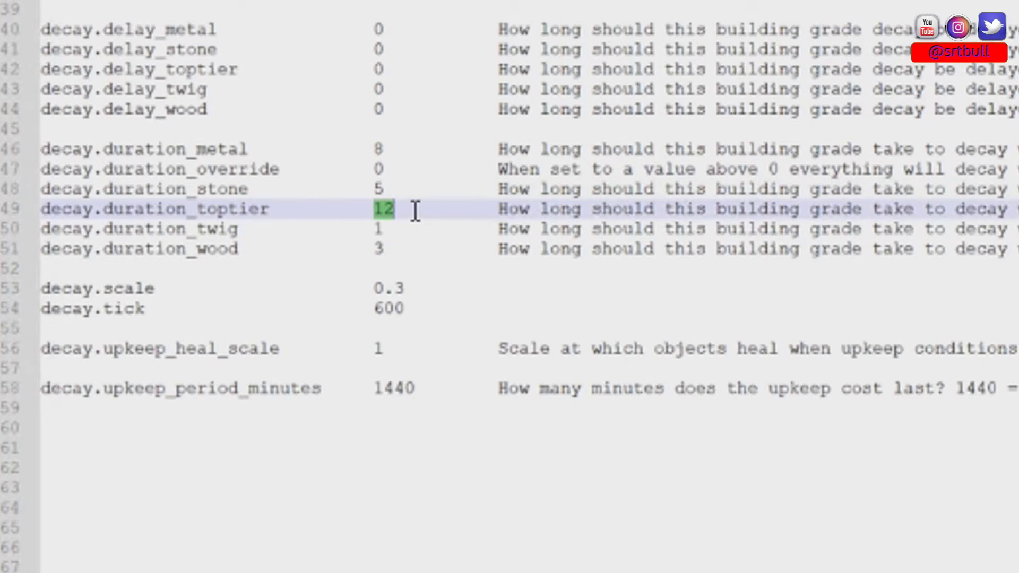
pyautogui.moveTo(371, 229); pyautogui.dragTo(398, 250)
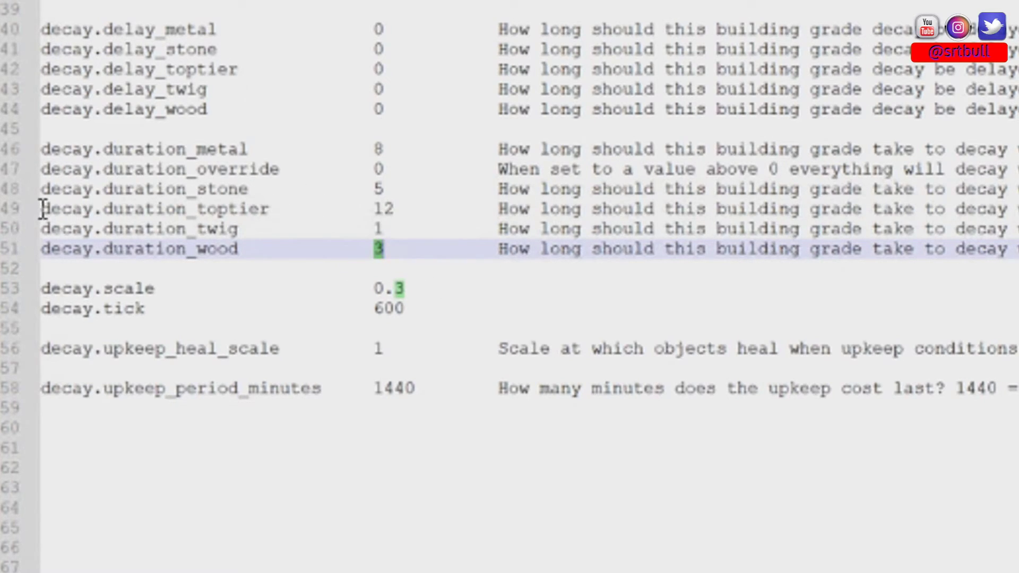
pyautogui.moveTo(42, 209); pyautogui.dragTo(320, 215)
pyautogui.hotkey('ctrl', 'c')
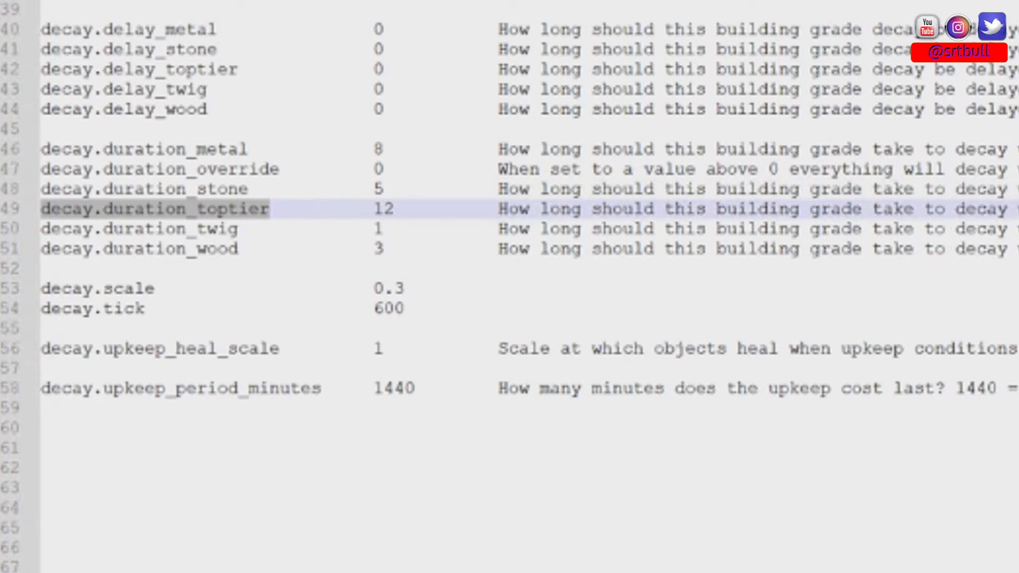
# - Paste decay.duration_toptier into the console and set it to 24
pyautogui.click(99, 473)
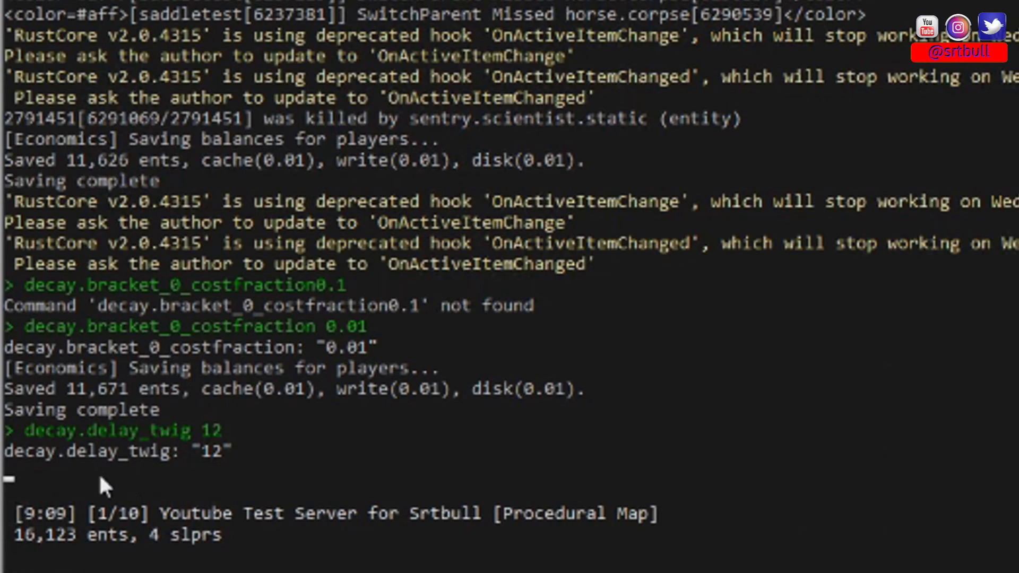
pyautogui.hotkey('ctrl', 'v')
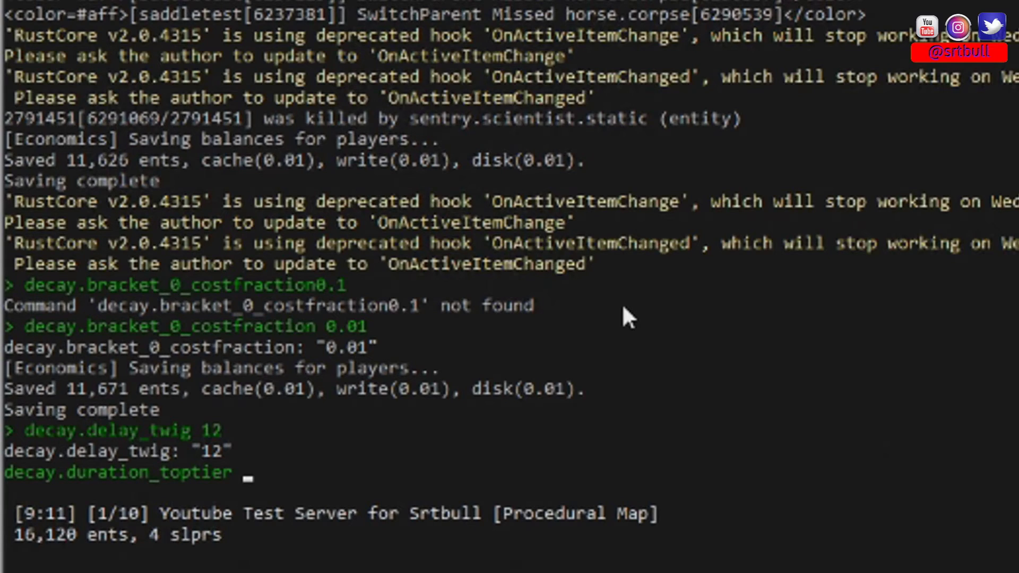
pyautogui.write('24')
pyautogui.press('Return')
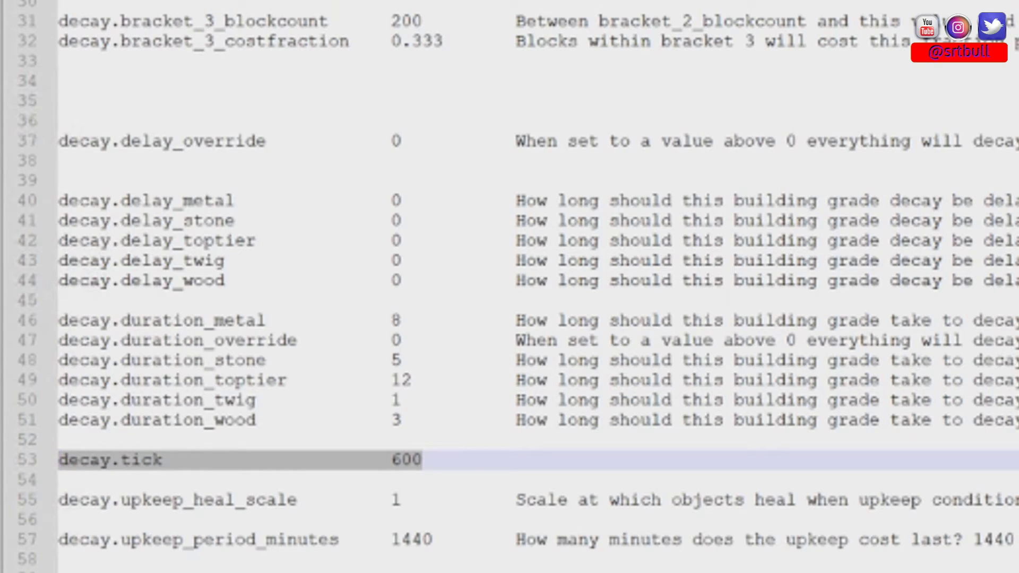
# - Copy decay.tick from the notes and set it to 60 in the console
pyautogui.moveTo(60, 460); pyautogui.dragTo(162, 459)
pyautogui.hotkey('ctrl', 'c')
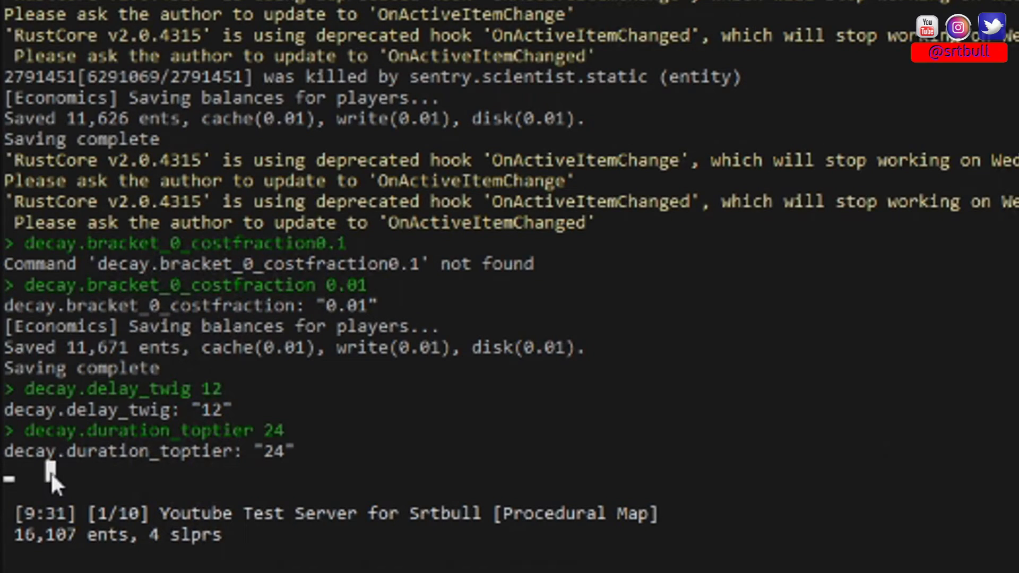
pyautogui.click(51, 474)
pyautogui.hotkey('ctrl', 'v')
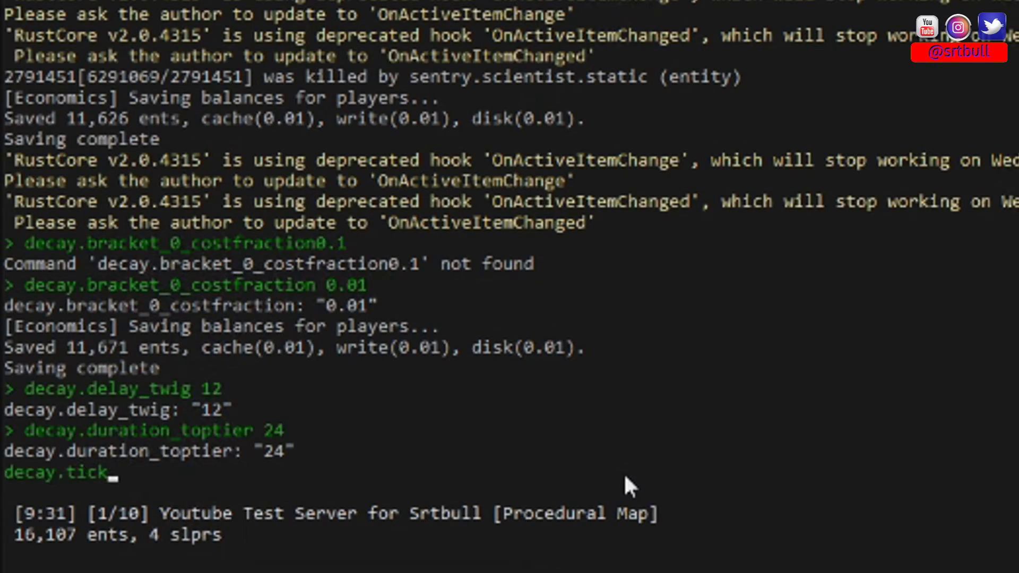
pyautogui.write('60')
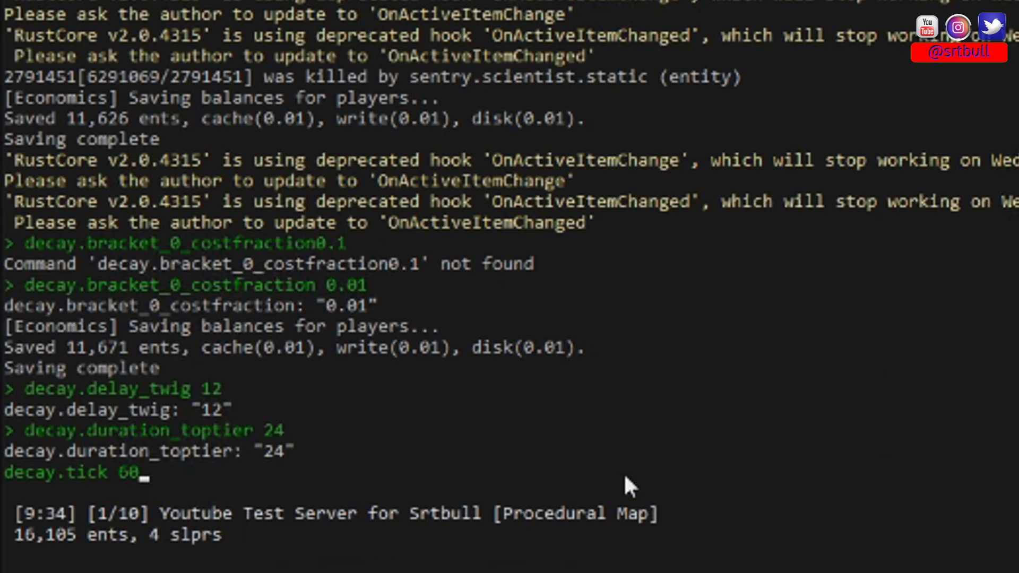
pyautogui.press('Return')
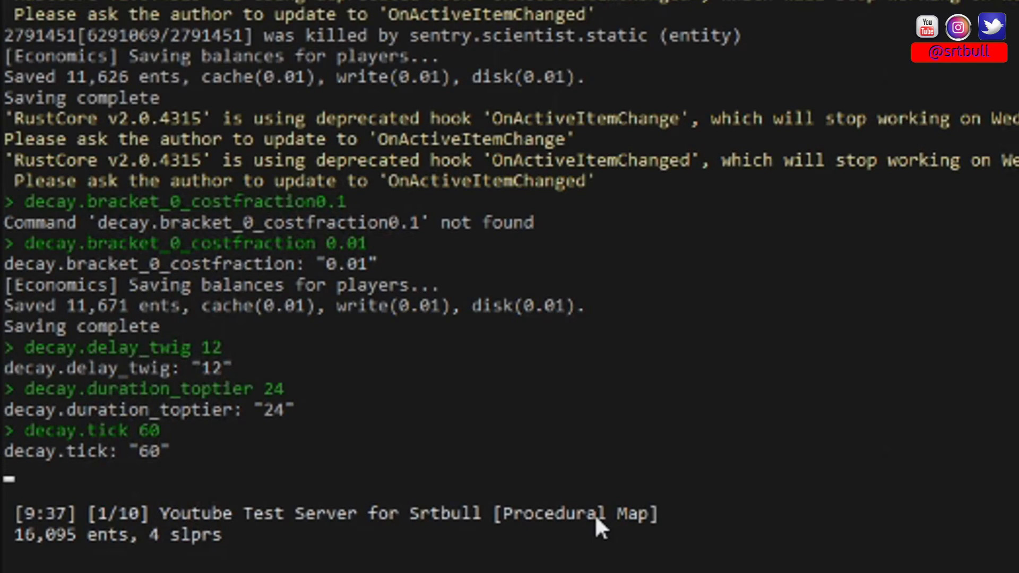
# - Run writecfg so the console reports 'Config Saved'
pyautogui.write('wri')
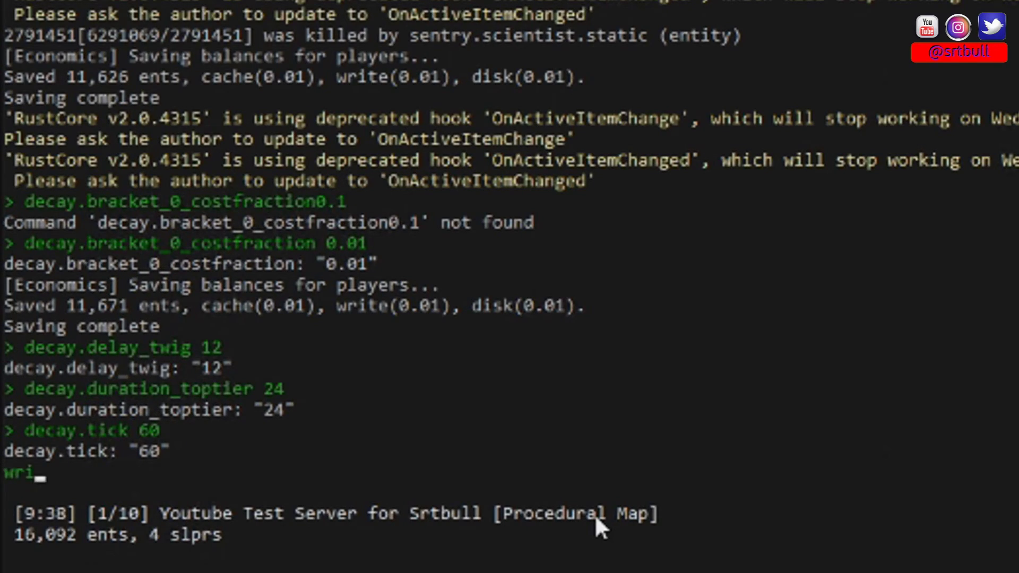
pyautogui.write('tecfg')
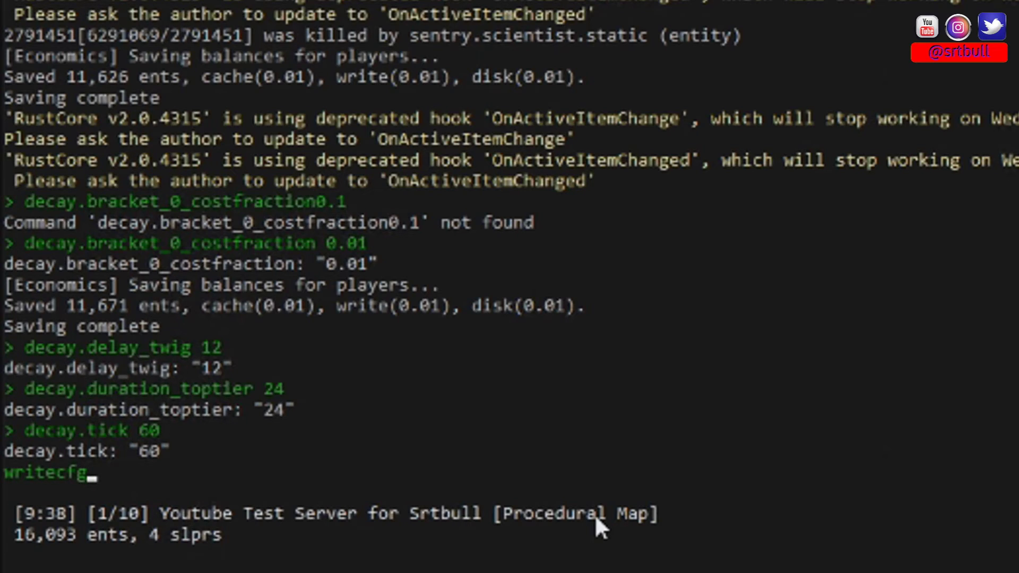
pyautogui.press('Return')
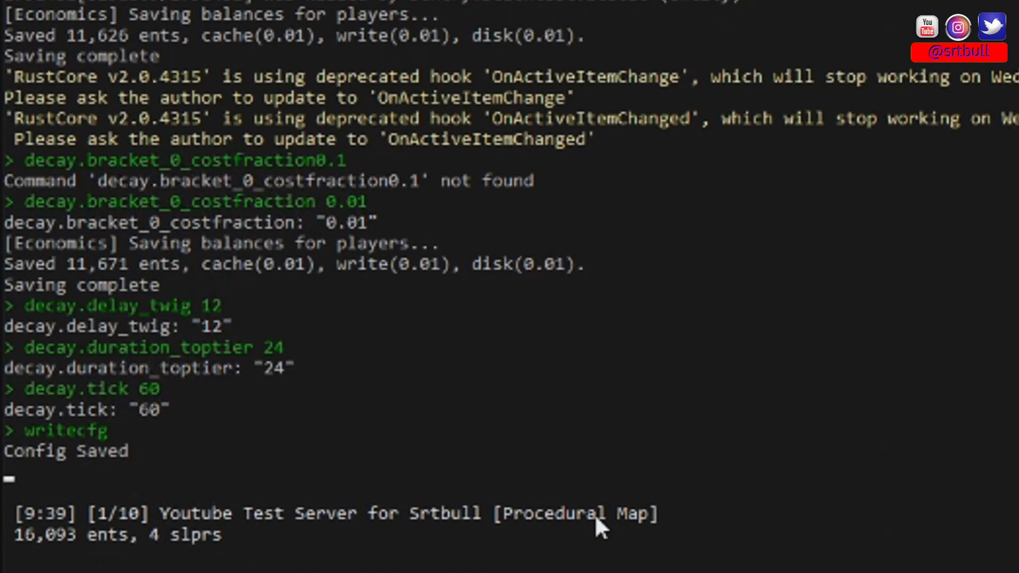